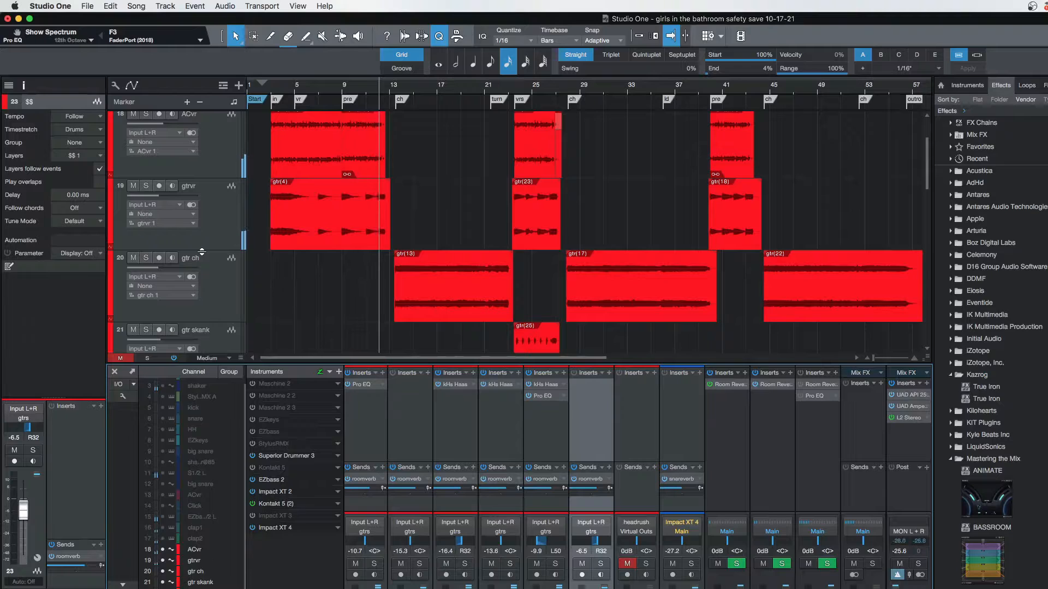
Stop playback and select the roomverb effects channel in the mixer
{"action": "key", "text": "space"}
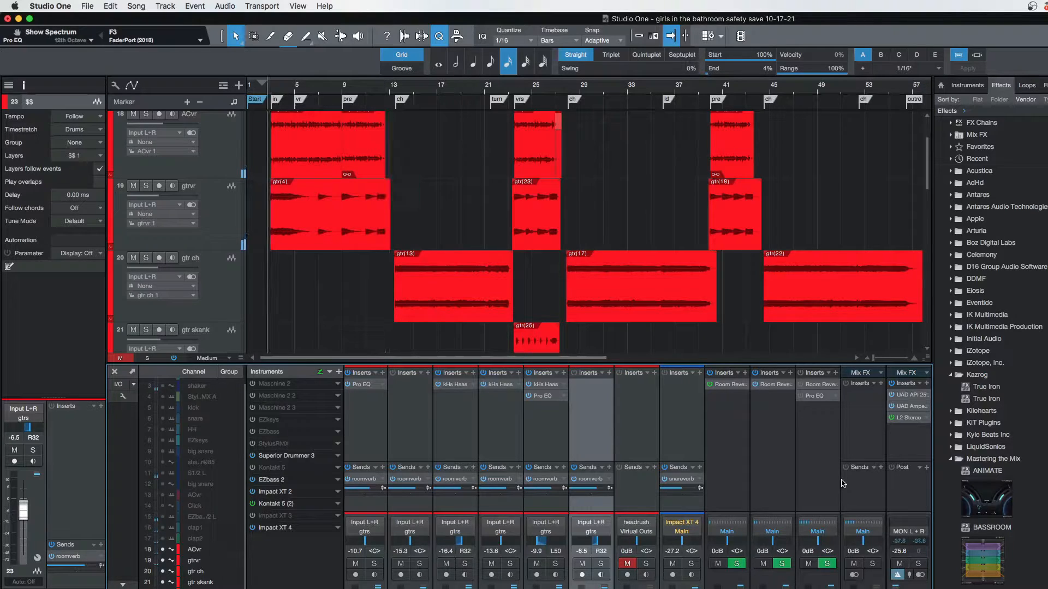
{"action": "left_click", "coordinate": [818, 579]}
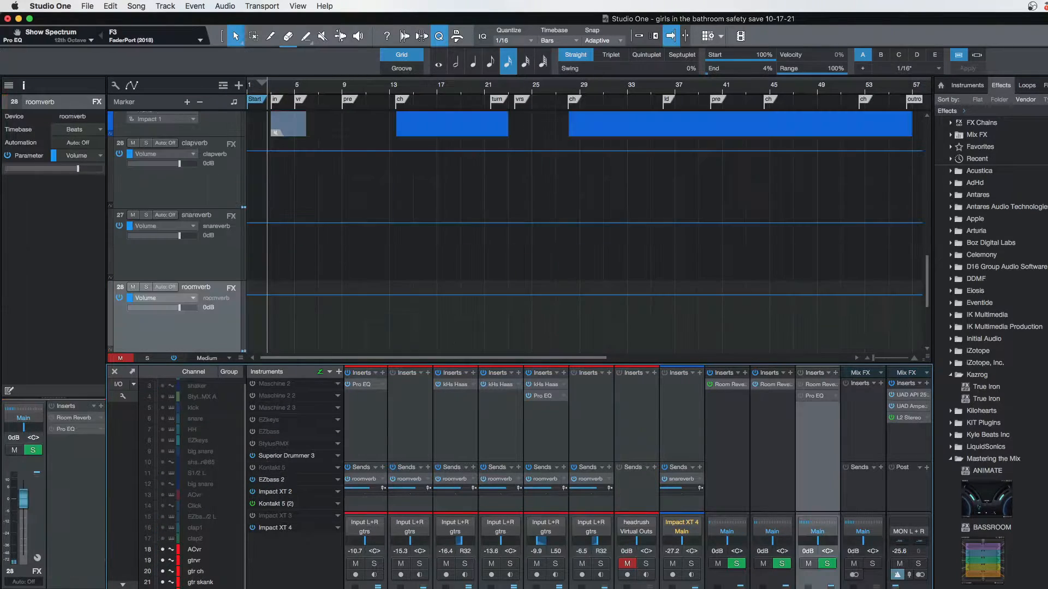
{"action": "left_click", "coordinate": [863, 583]}
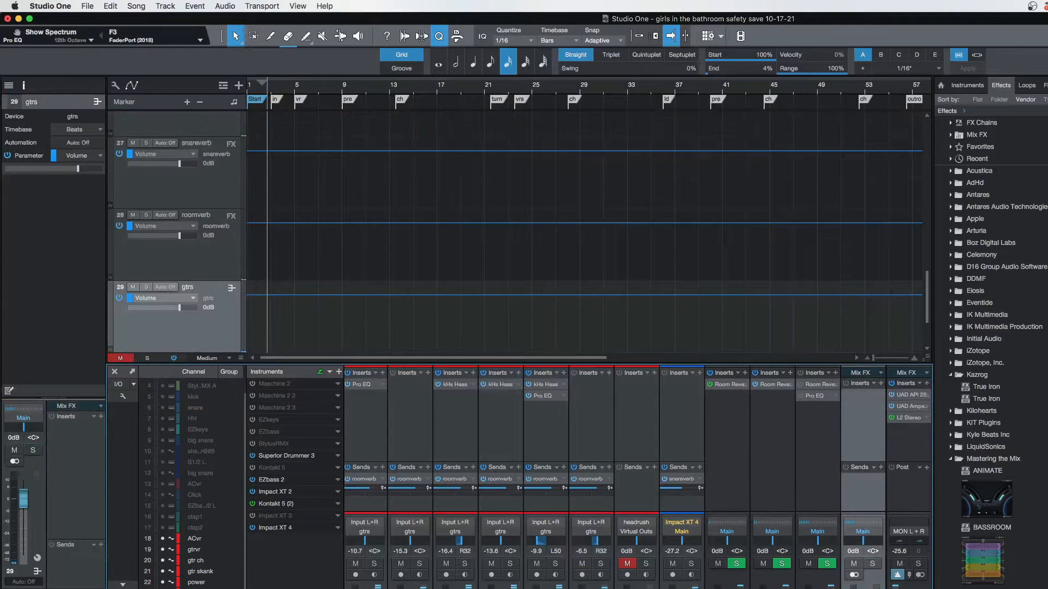
{"action": "left_click", "coordinate": [817, 582]}
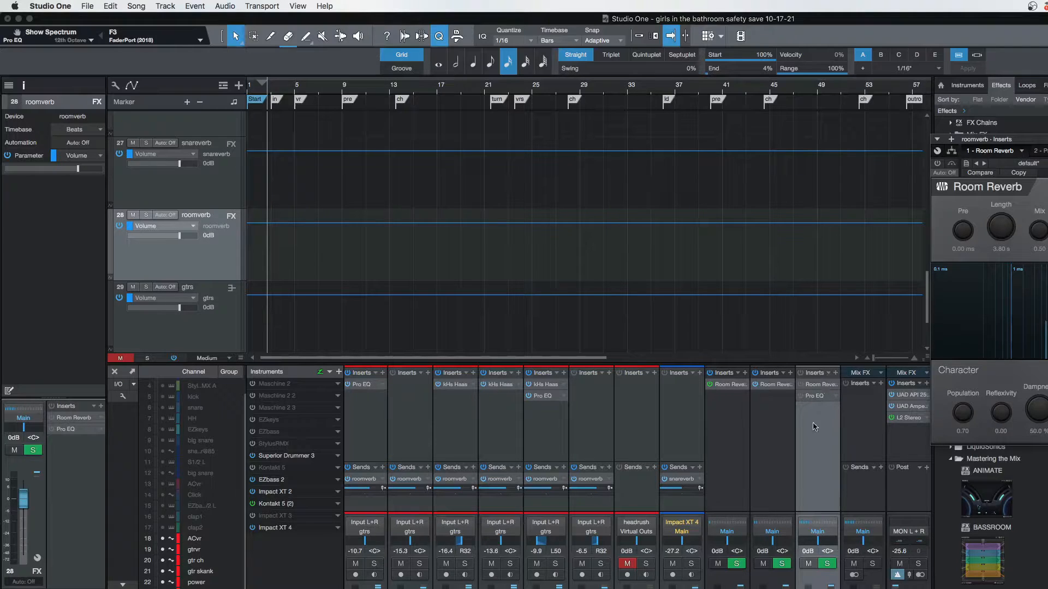
Solo the gtrs bus and audition it with roomverb's Room Reverb switched on and off, leaving the reverb enabled
{"action": "key", "text": "space"}
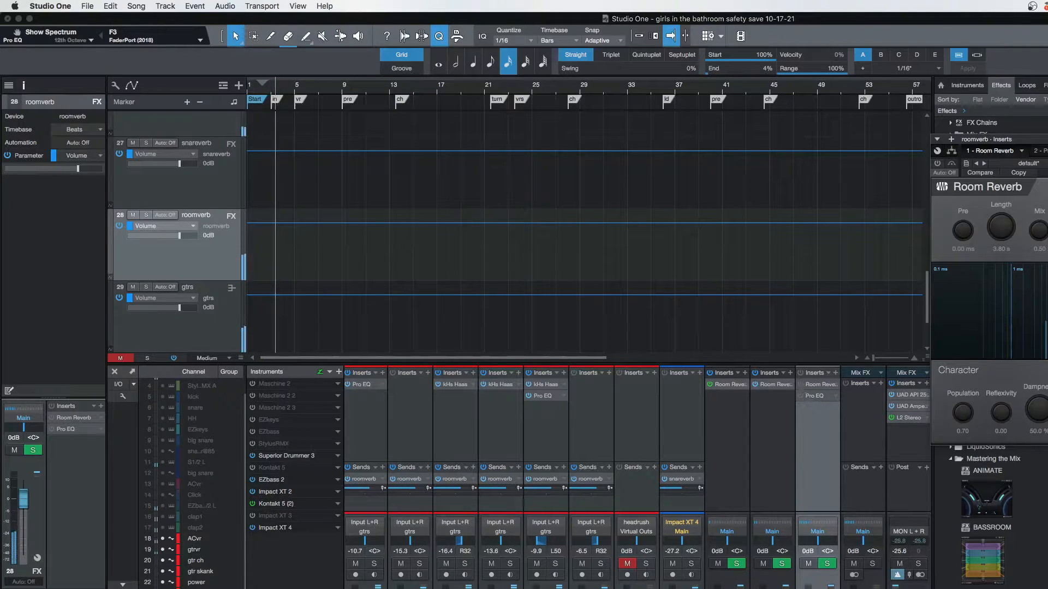
{"action": "left_click", "coordinate": [873, 565]}
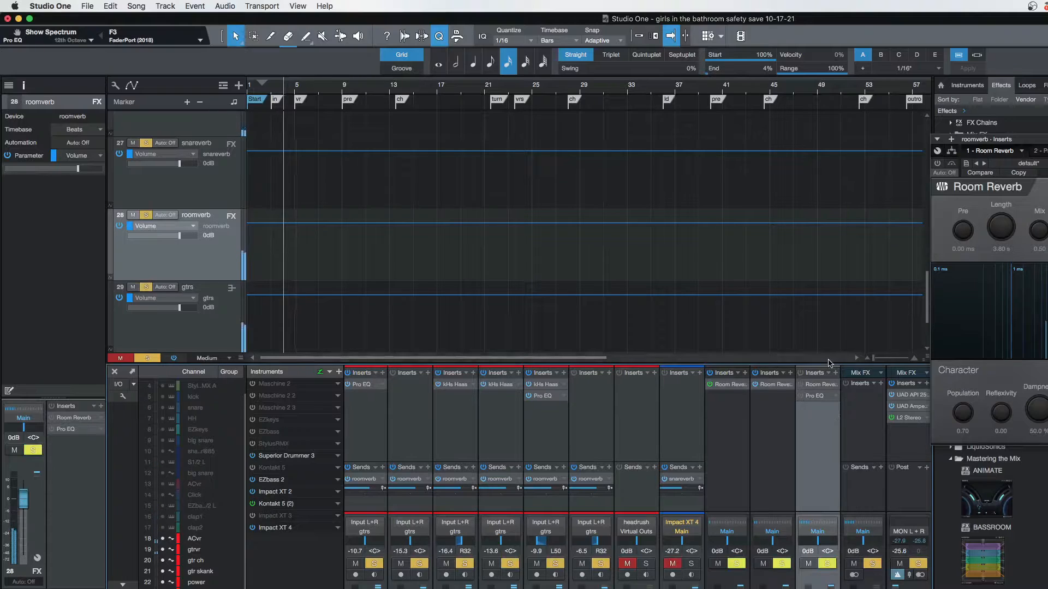
{"action": "left_click", "coordinate": [803, 385]}
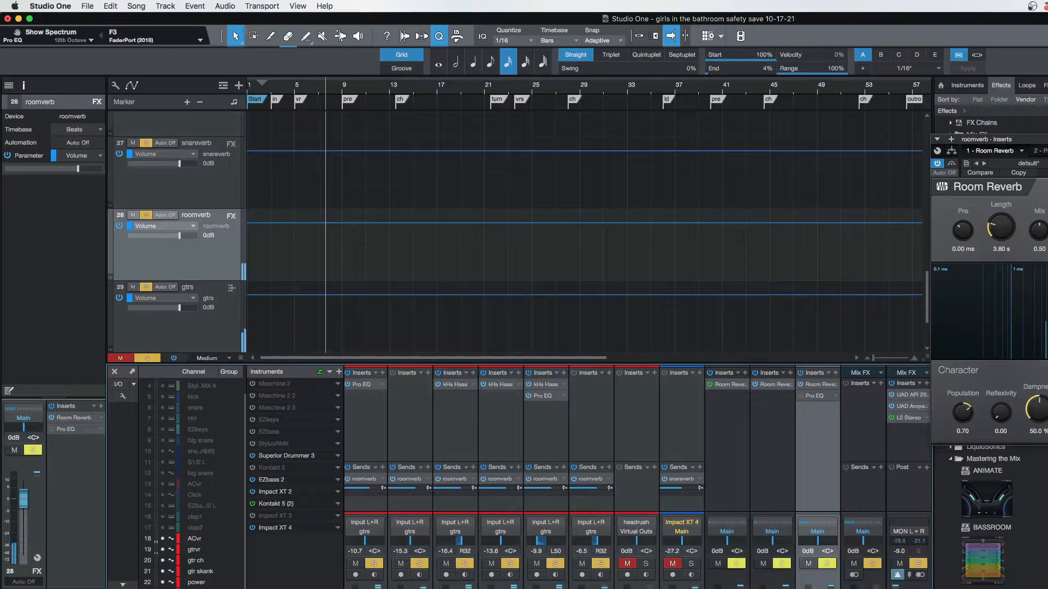
{"action": "left_click", "coordinate": [802, 386]}
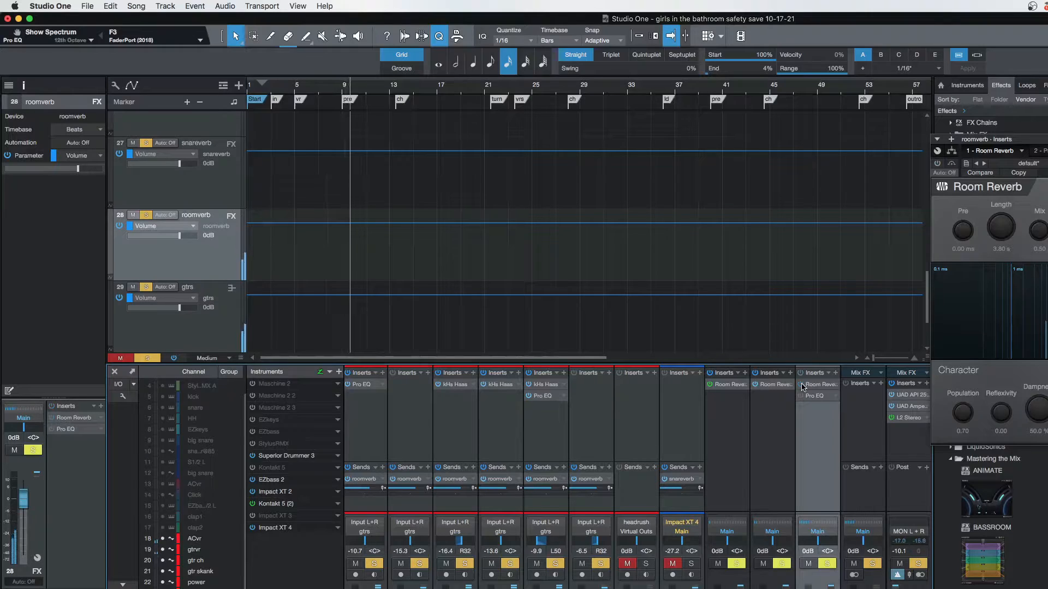
{"action": "left_click", "coordinate": [802, 386]}
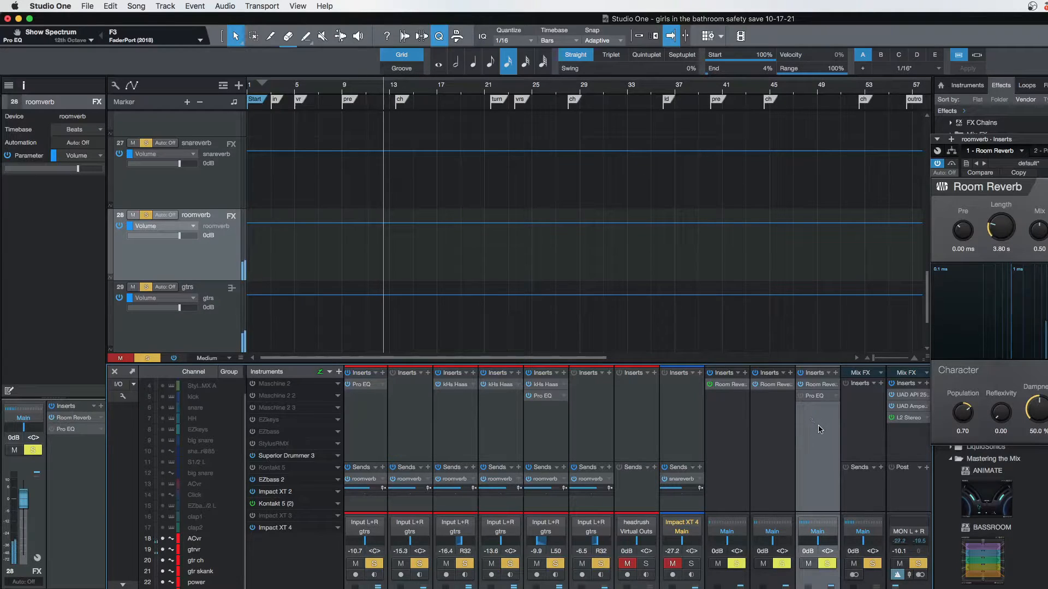
{"action": "key", "text": "space"}
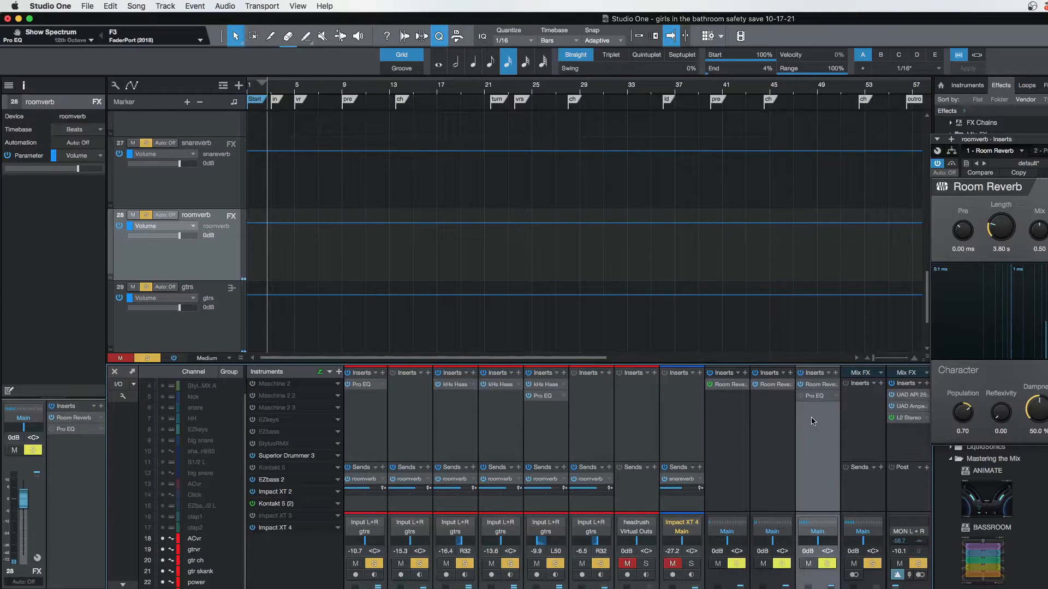
{"action": "key", "text": "space"}
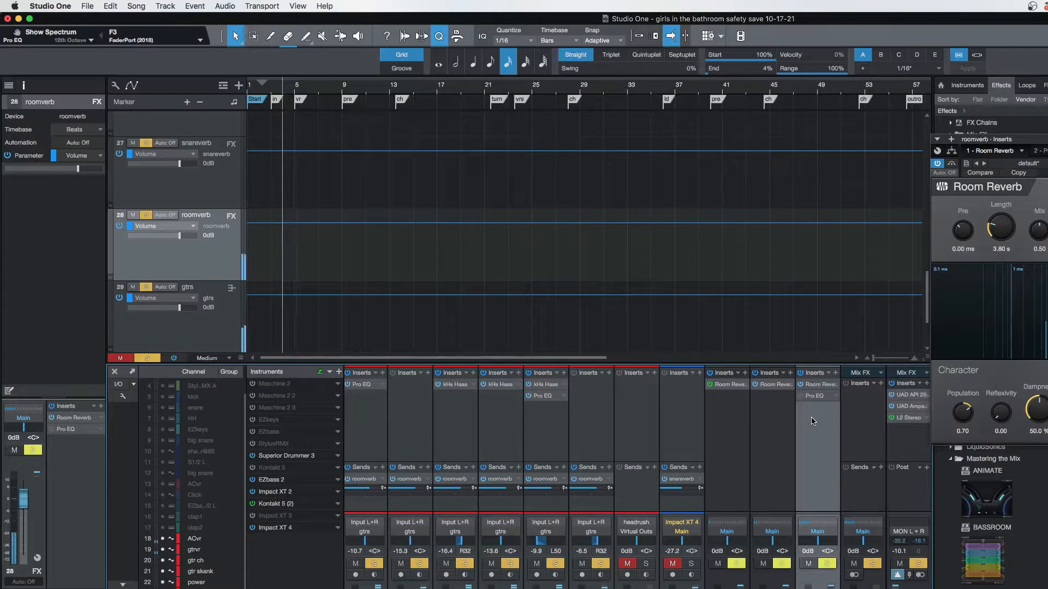
{"action": "key", "text": "space"}
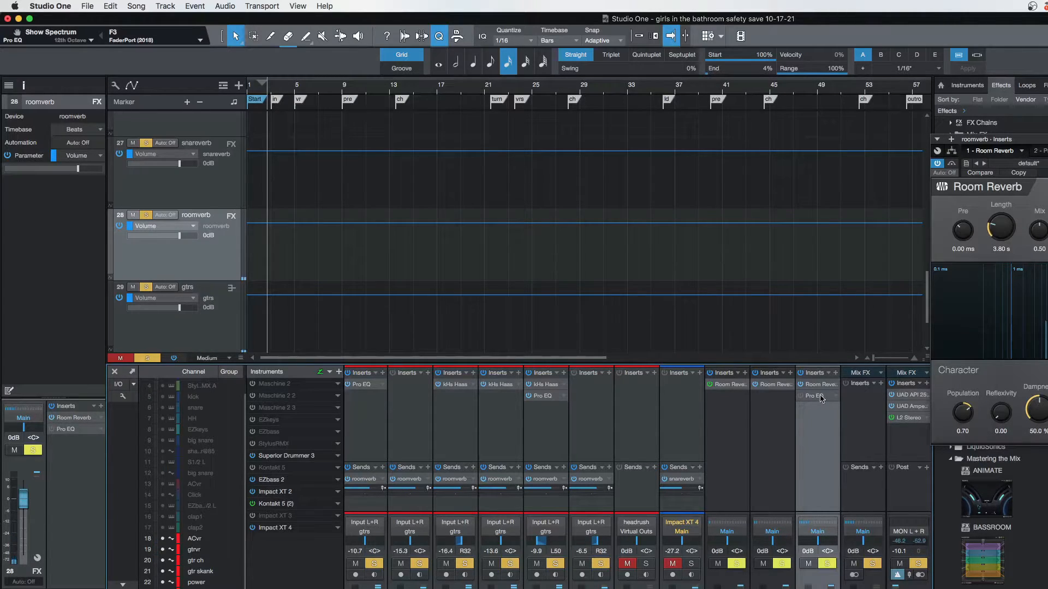
Open the roomverb channel's Pro EQ, move its window over the arrangement, and activate the EQ with its low cut off
{"action": "left_click", "coordinate": [819, 397]}
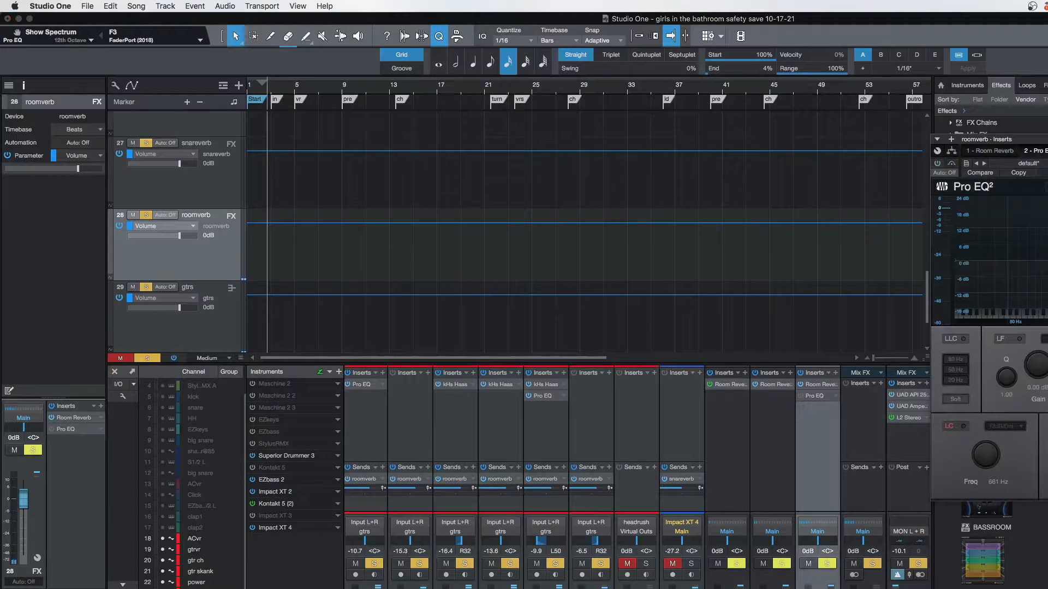
{"action": "left_click_drag", "start_coordinate": [1047, 140], "coordinate": [604, 121]}
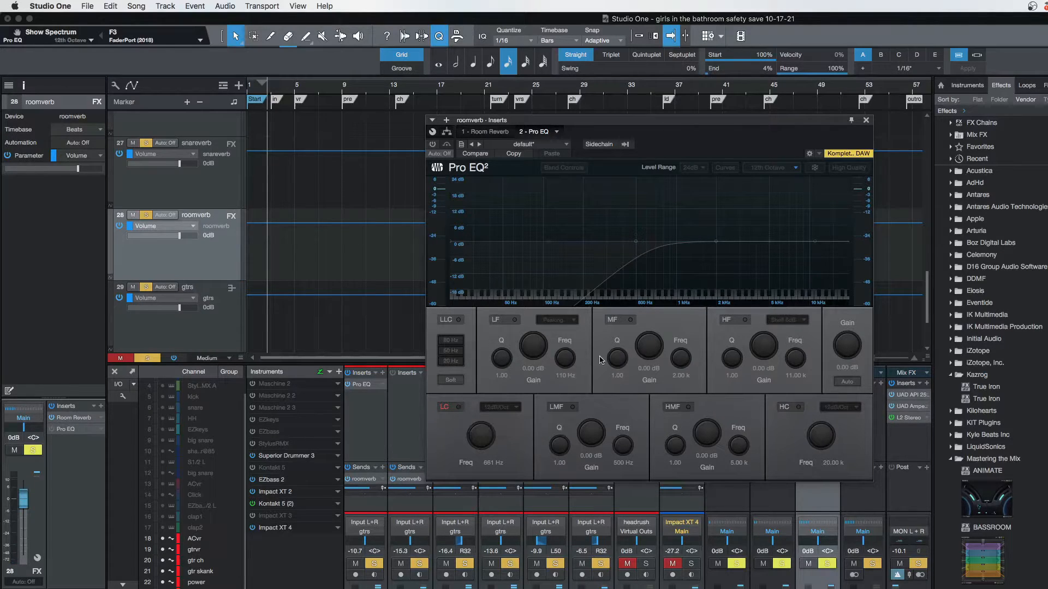
{"action": "left_click", "coordinate": [459, 408]}
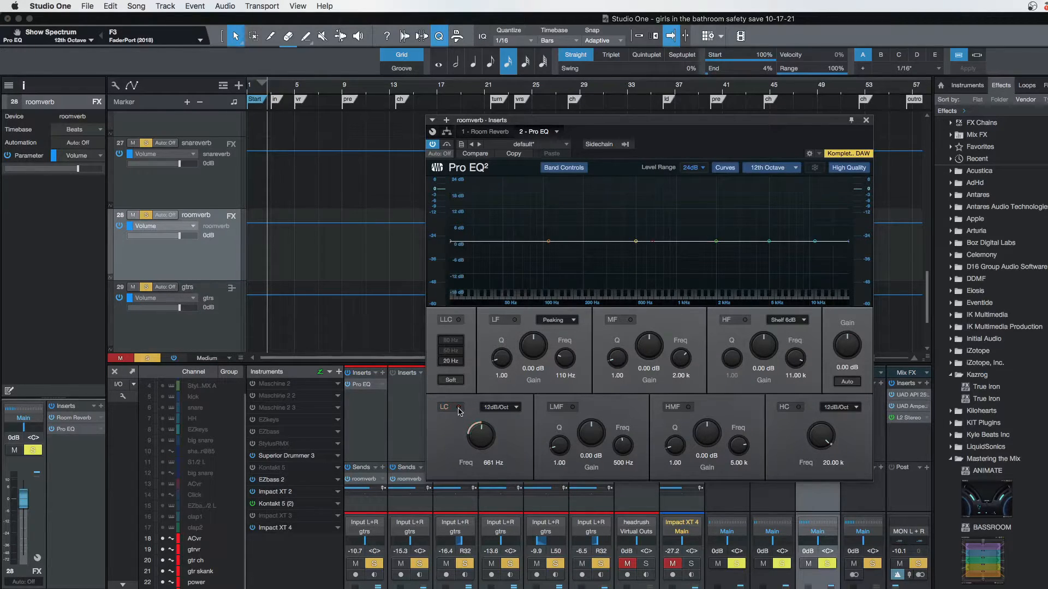
Compare the soloed guitars with the Pro EQ's 661 Hz low cut on and off, leave it on and close the EQ
{"action": "key", "text": "space"}
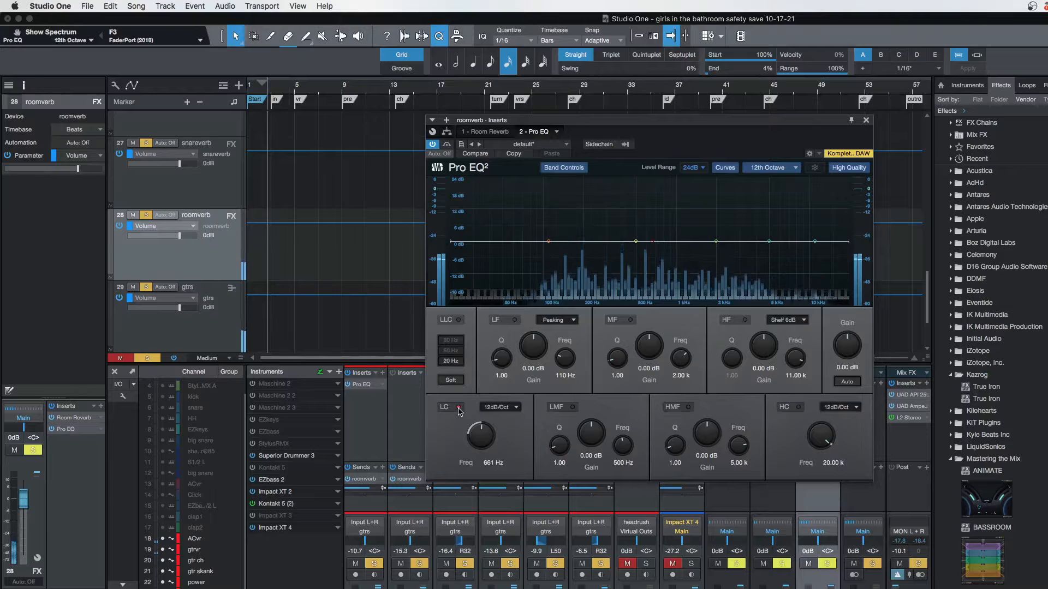
{"action": "left_click", "coordinate": [460, 408]}
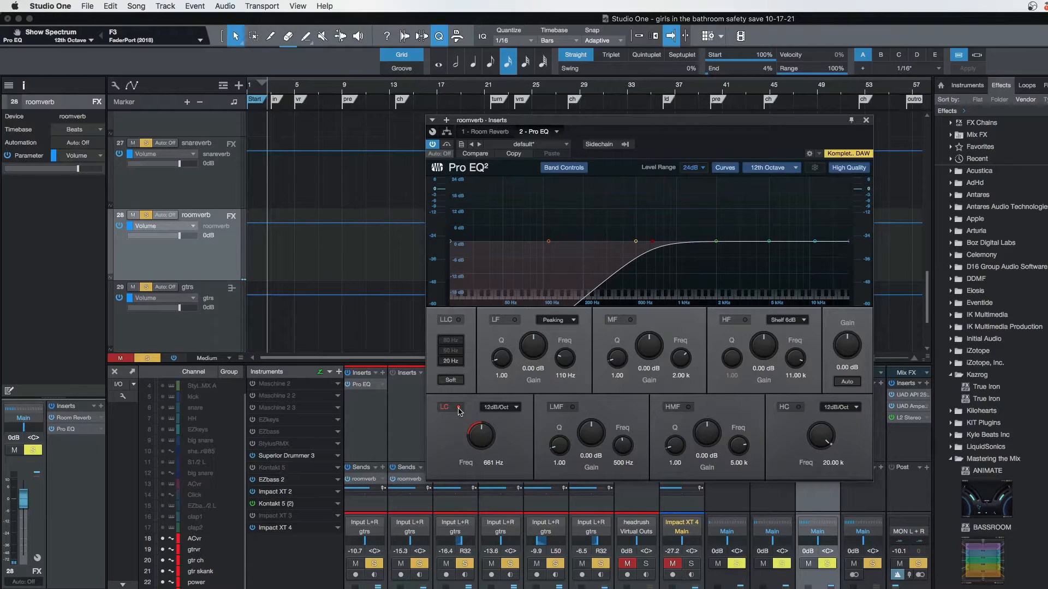
{"action": "left_click", "coordinate": [459, 409]}
{"action": "key", "text": "space"}
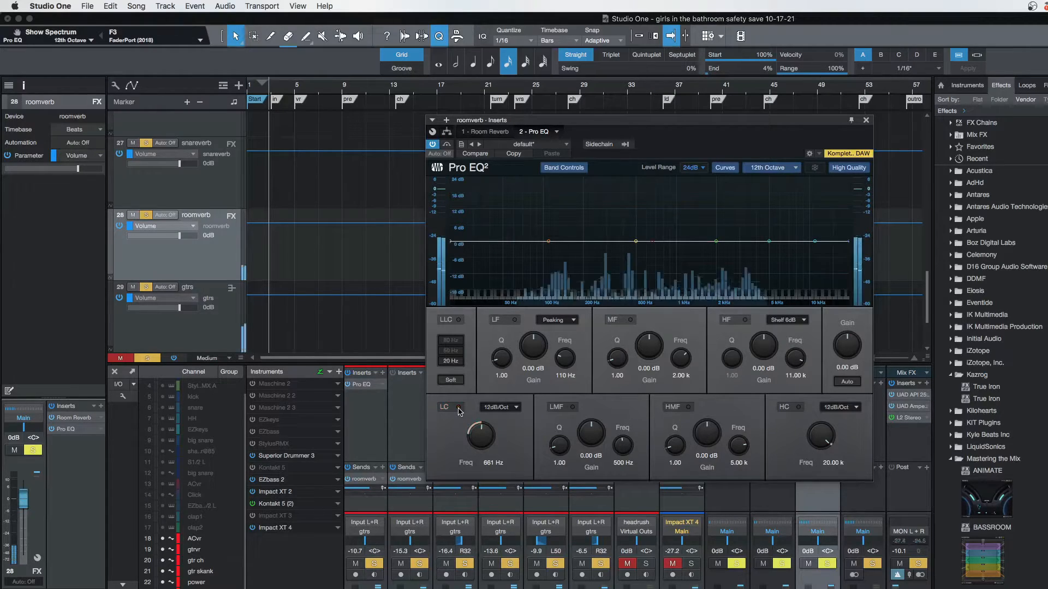
{"action": "key", "text": "space"}
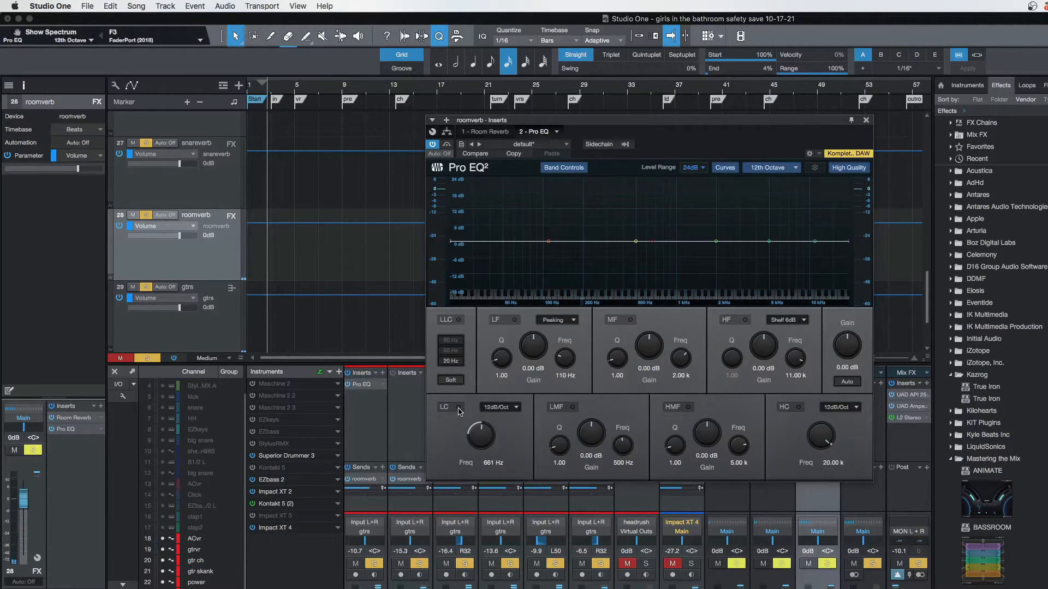
{"action": "left_click", "coordinate": [459, 408]}
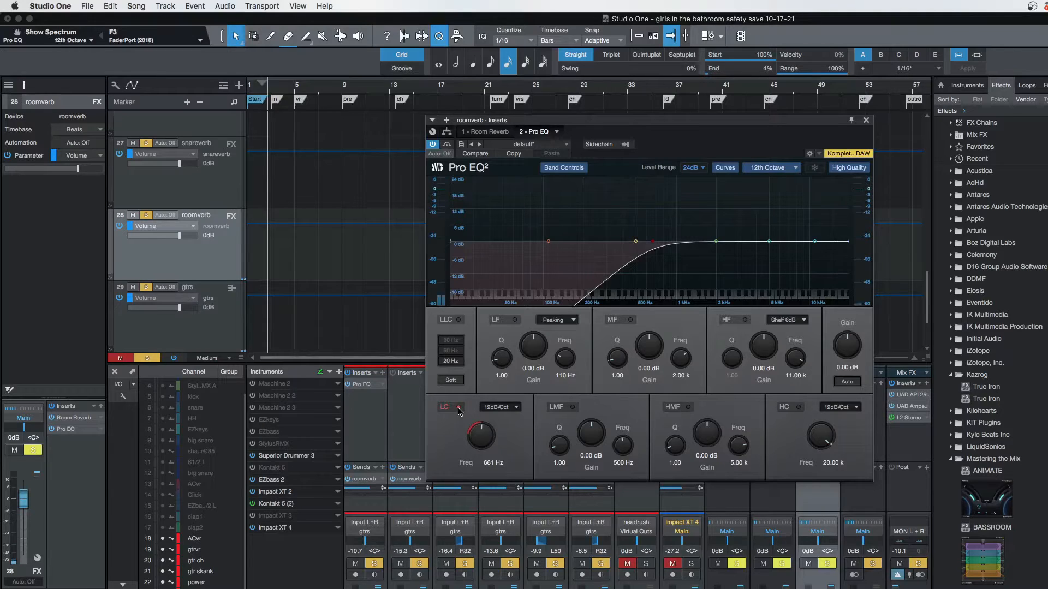
{"action": "key", "text": "space"}
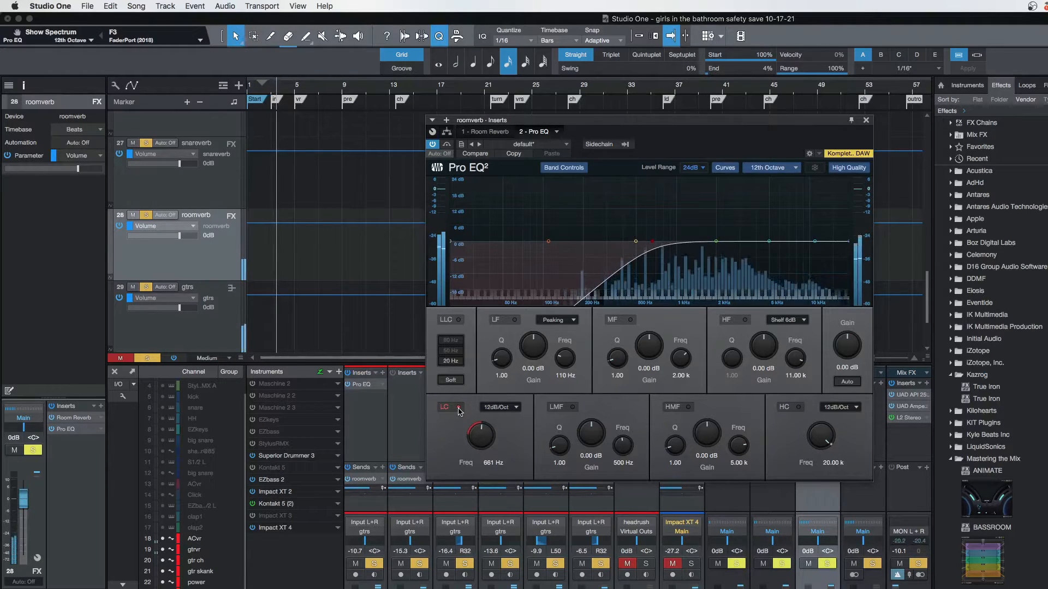
{"action": "key", "text": "space"}
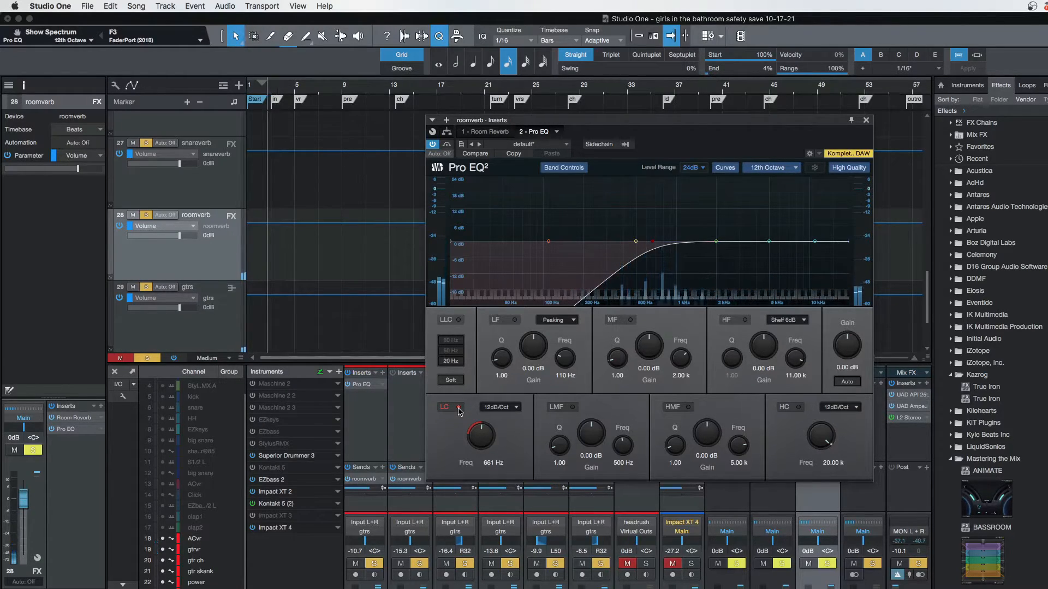
{"action": "left_click", "coordinate": [865, 121]}
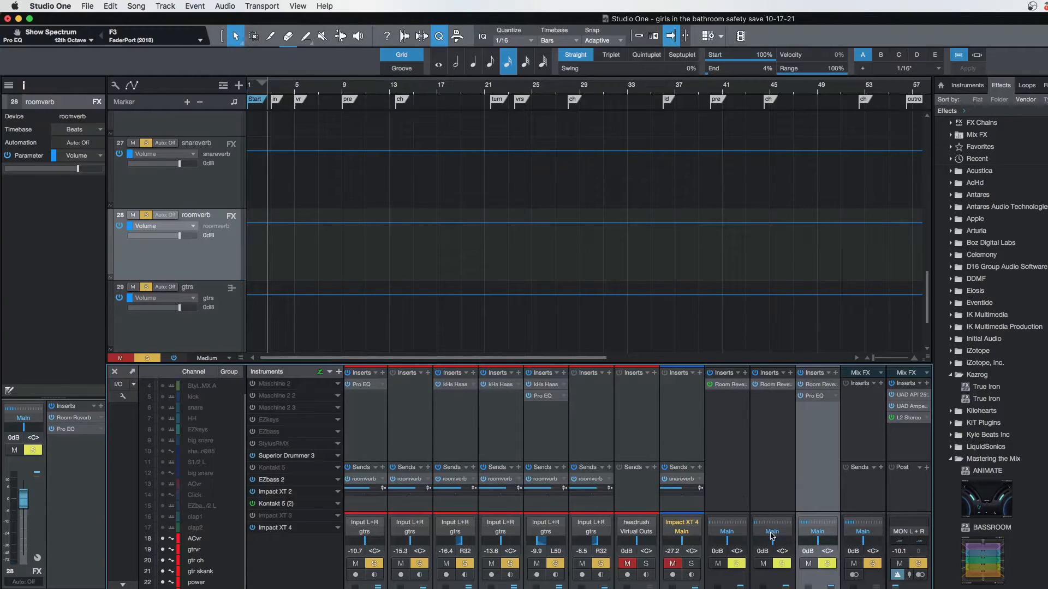
Unsolo the gtrs bus and compare the full mix with roomverb's Pro EQ bypassed and enabled, leaving the EQ on
{"action": "left_click", "coordinate": [873, 564]}
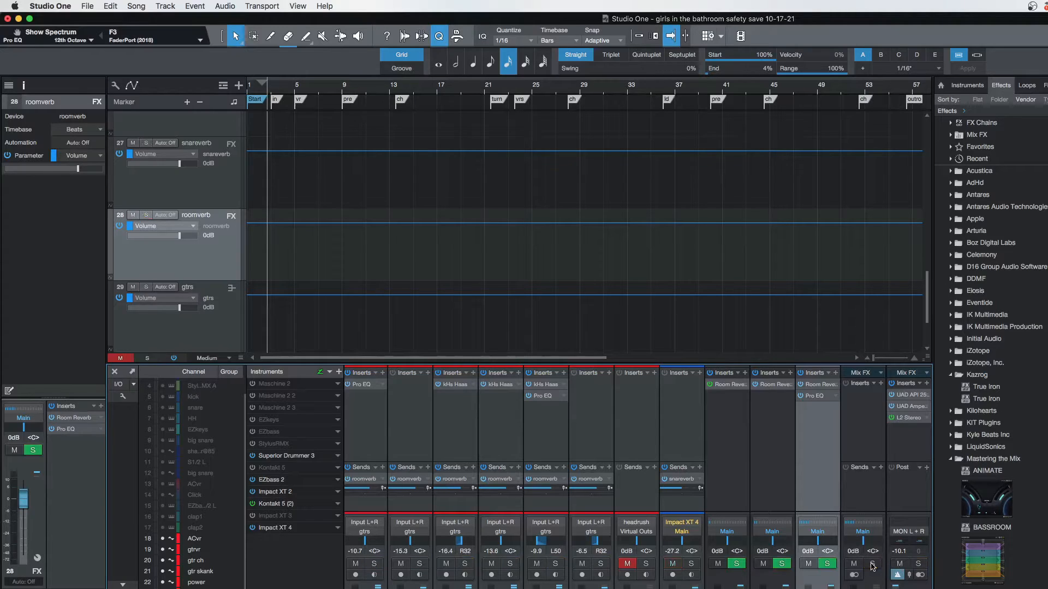
{"action": "left_click", "coordinate": [801, 396]}
{"action": "key", "text": "space"}
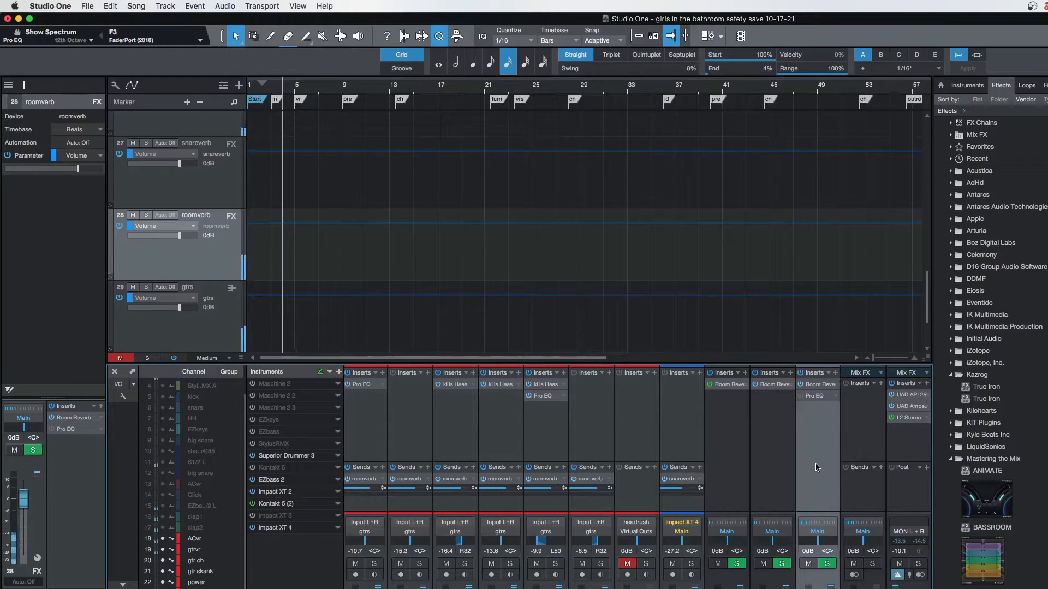
{"action": "key", "text": "space"}
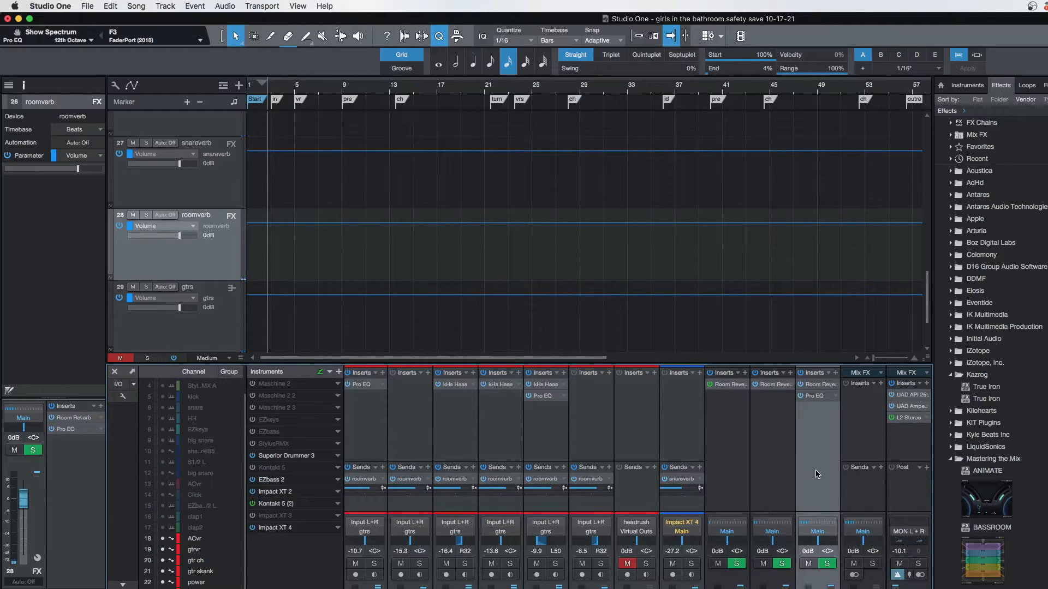
{"action": "key", "text": "space"}
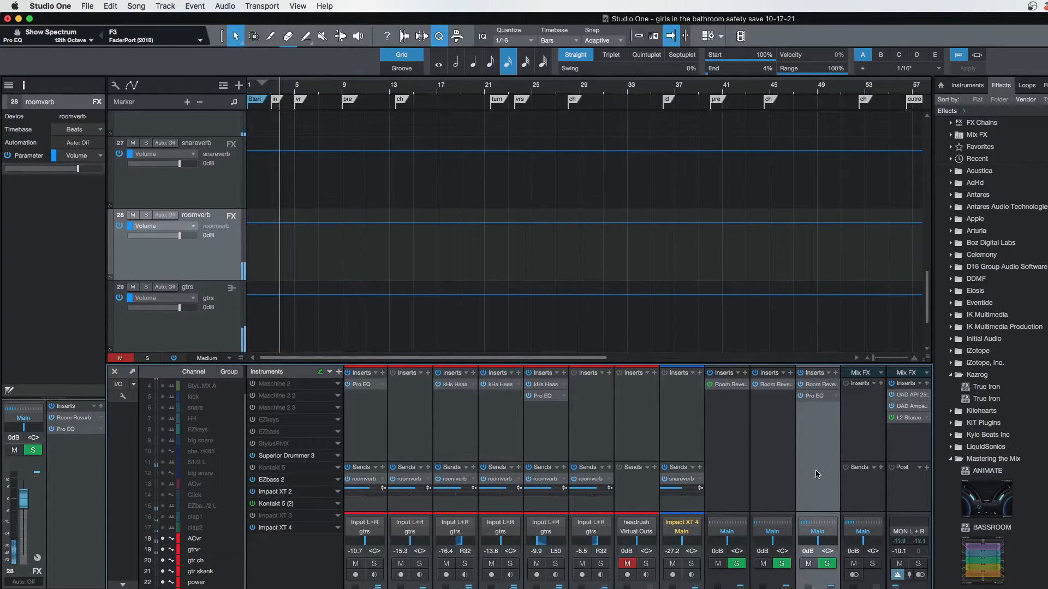
{"action": "key", "text": "space"}
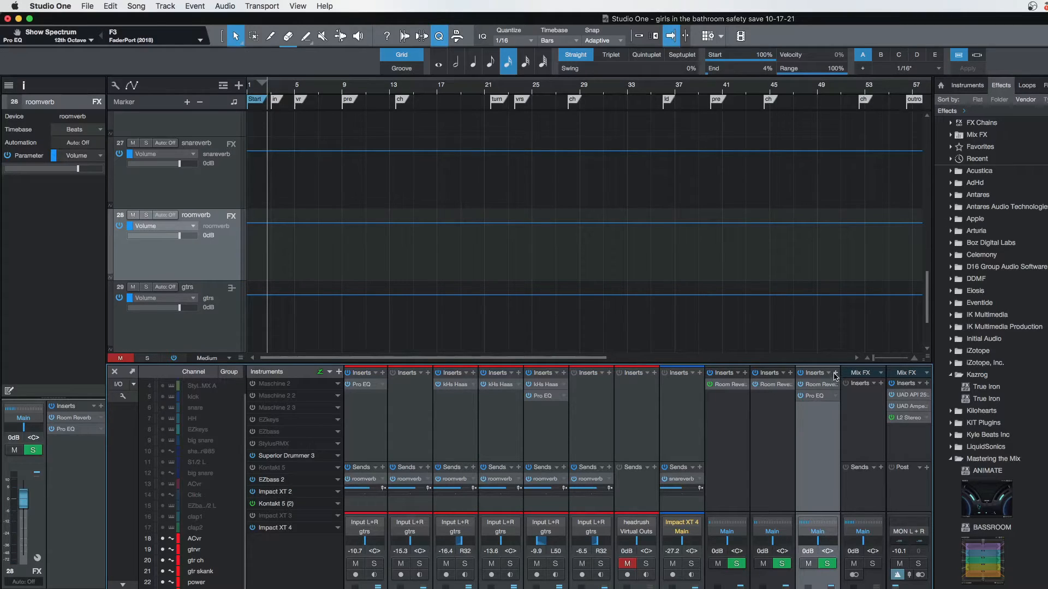
Sweep the roomverb Pro EQ's low-cut frequency during playback, settle on 416 Hz, close the EQ and replay the mix
{"action": "left_click", "coordinate": [812, 396]}
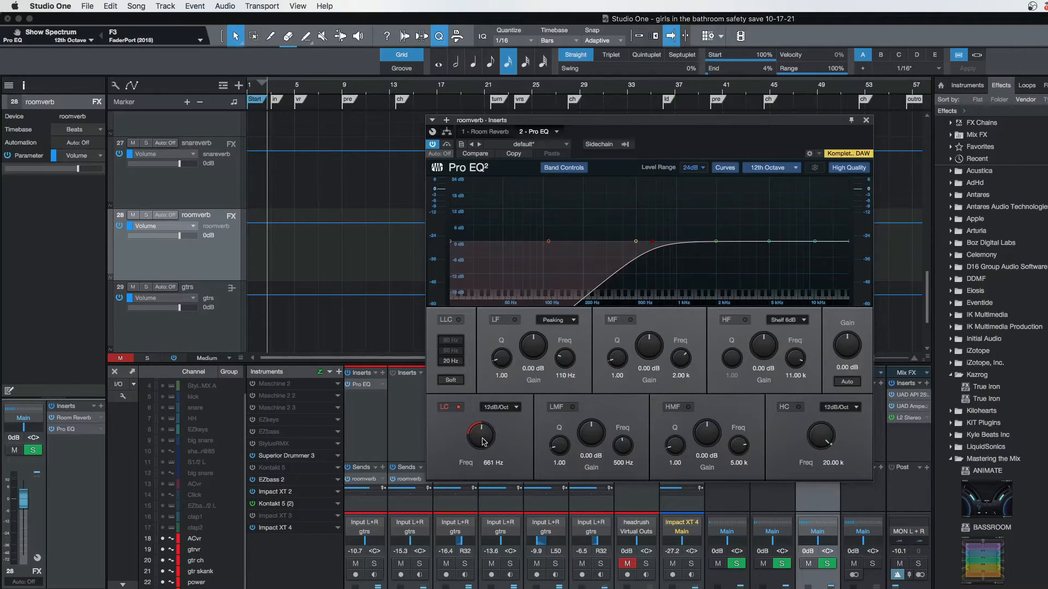
{"action": "scroll", "coordinate": [482, 442], "scroll_direction": "down", "scroll_amount": 5}
{"action": "scroll", "coordinate": [482, 442], "scroll_direction": "down", "scroll_amount": 6}
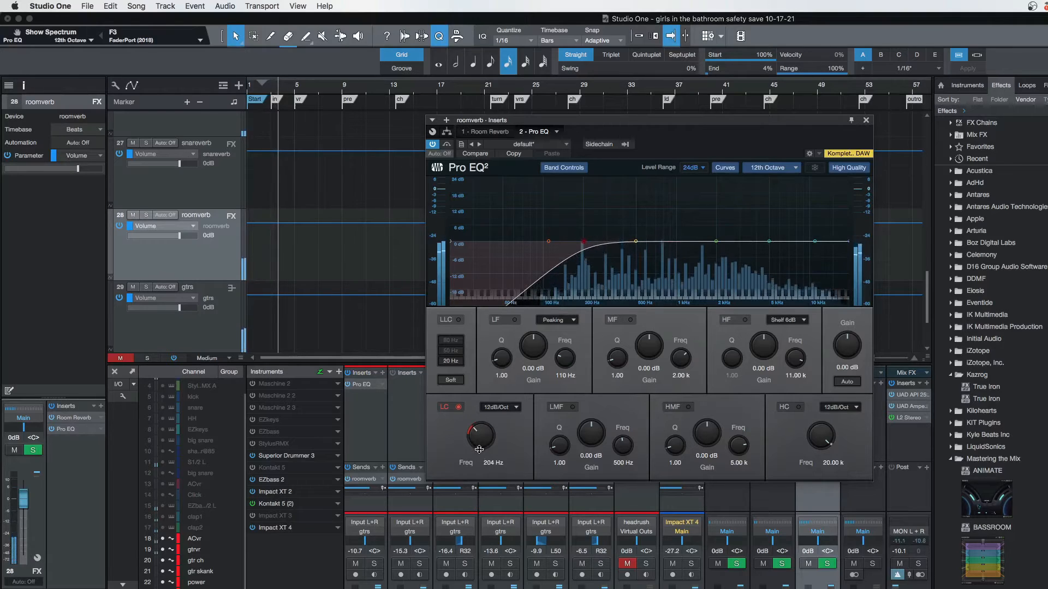
{"action": "scroll", "coordinate": [483, 439], "scroll_direction": "up", "scroll_amount": 1}
{"action": "scroll", "coordinate": [483, 438], "scroll_direction": "up", "scroll_amount": 5}
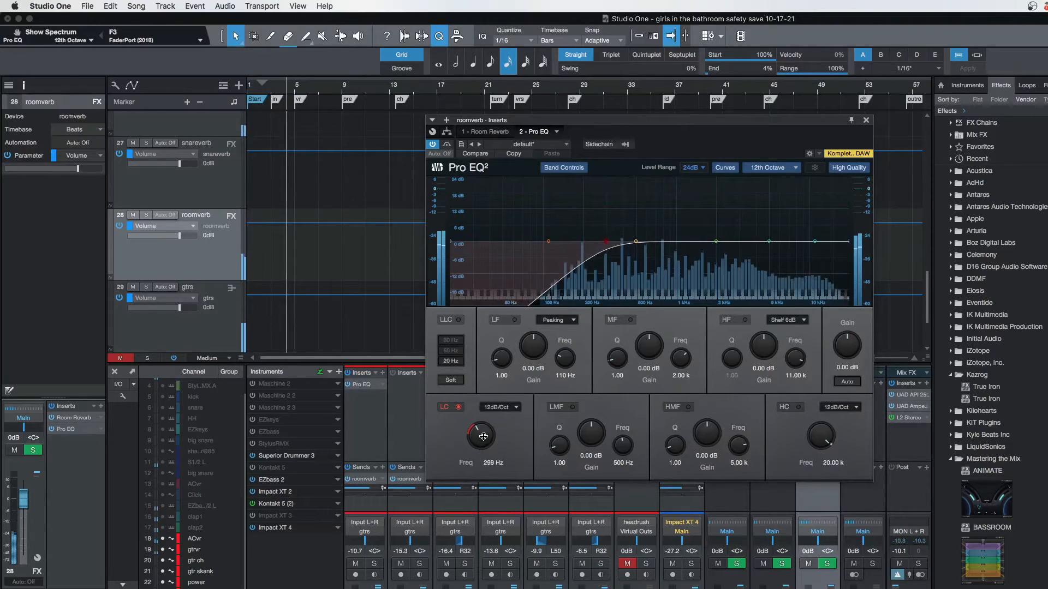
{"action": "key", "text": "space"}
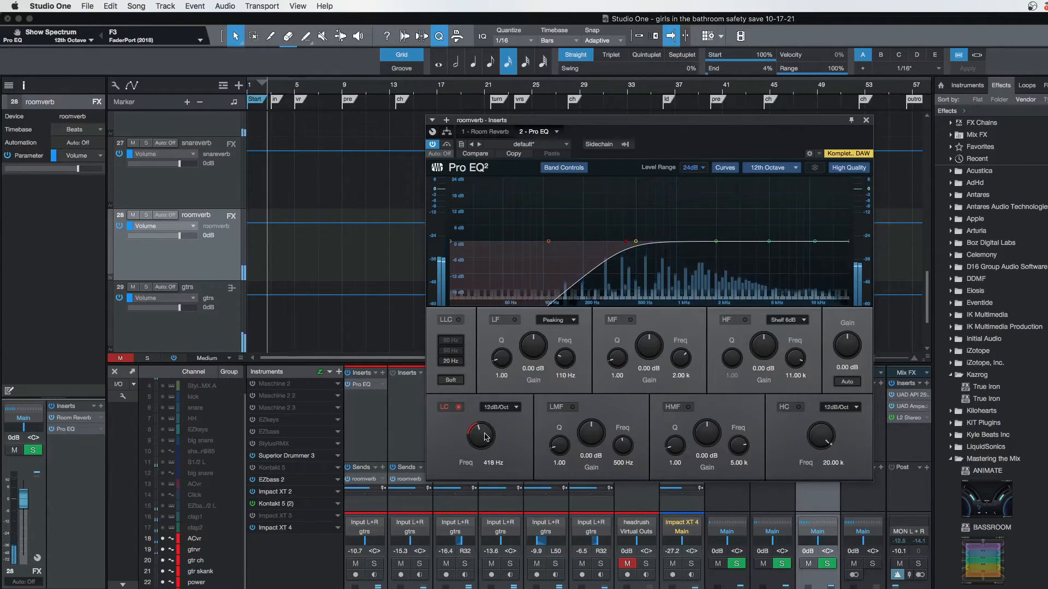
{"action": "left_click", "coordinate": [867, 121]}
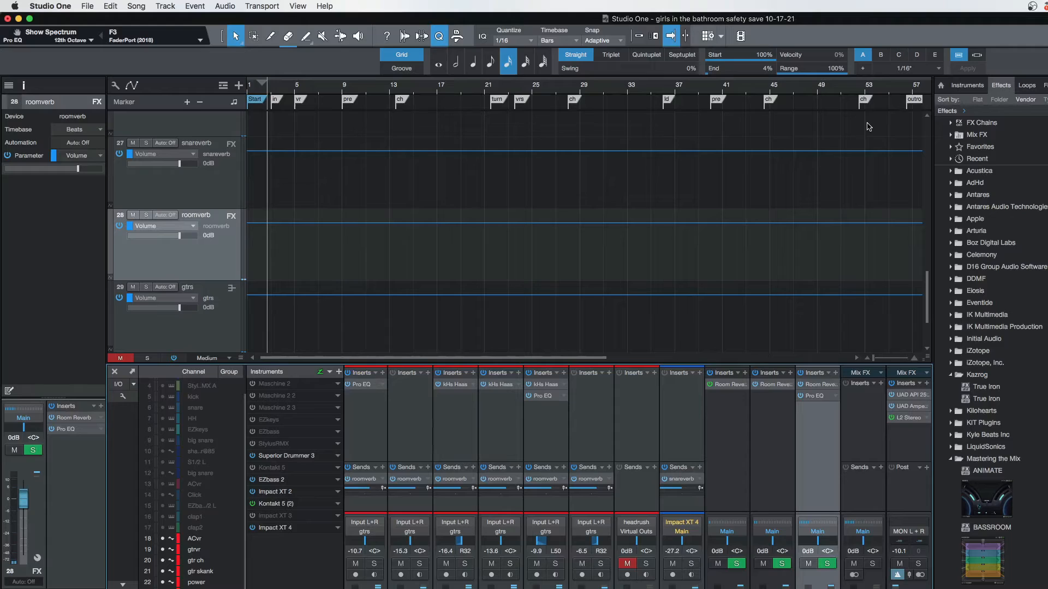
{"action": "key", "text": "space"}
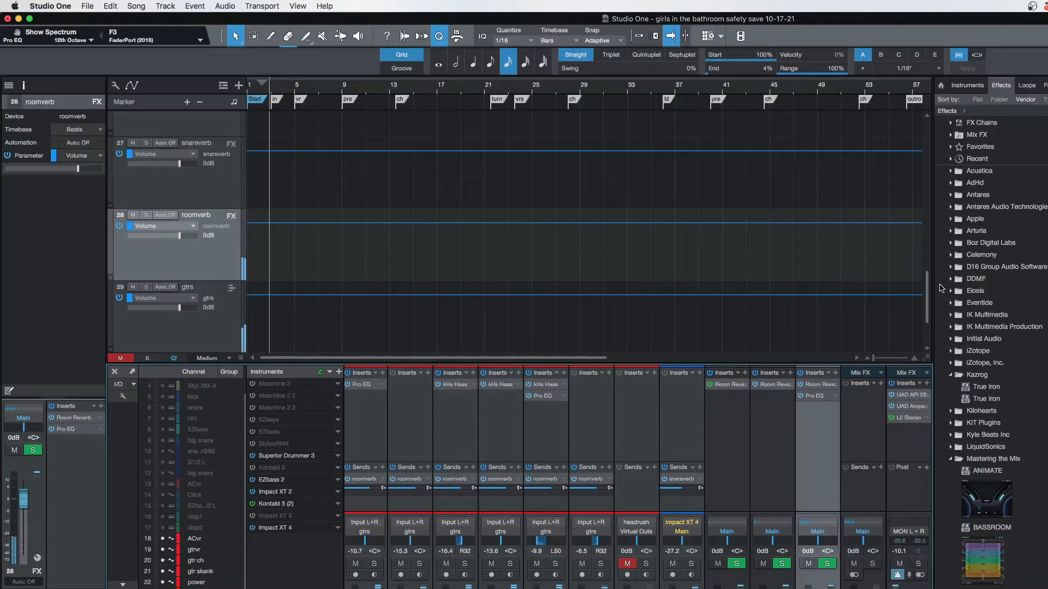